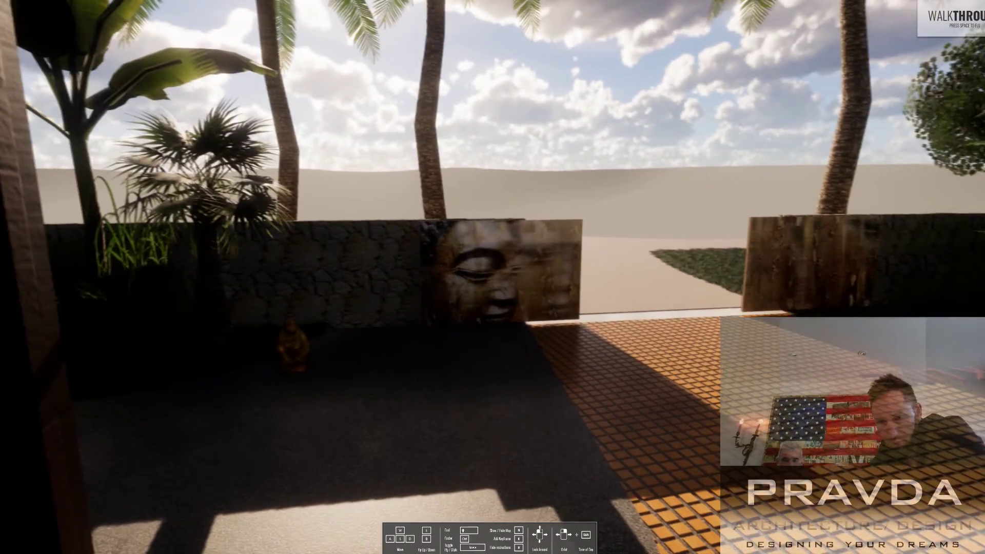
Walk past the Buddha-face gate panels along the stone wall, then turn toward the patio.
{"action": "key", "text": "w"}
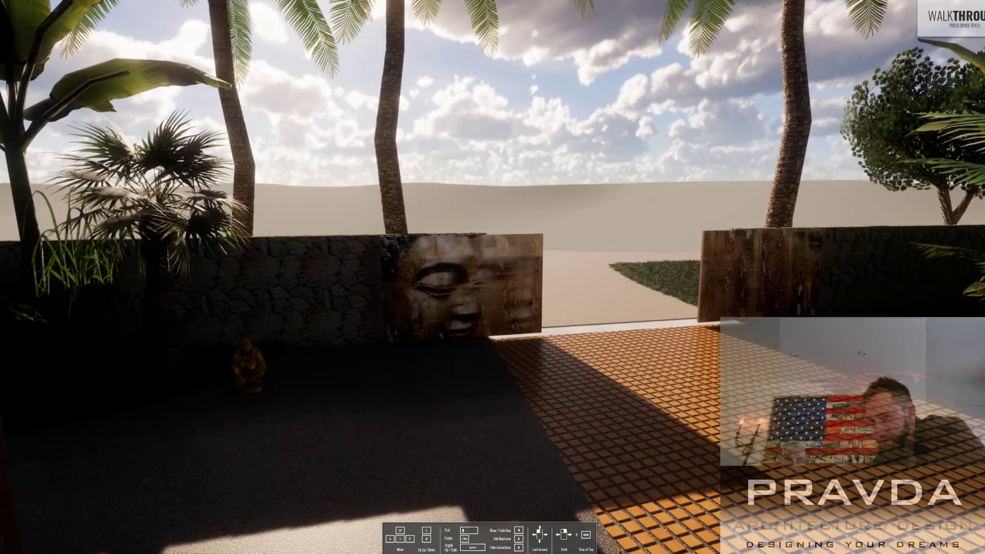
{"action": "key", "text": "a"}
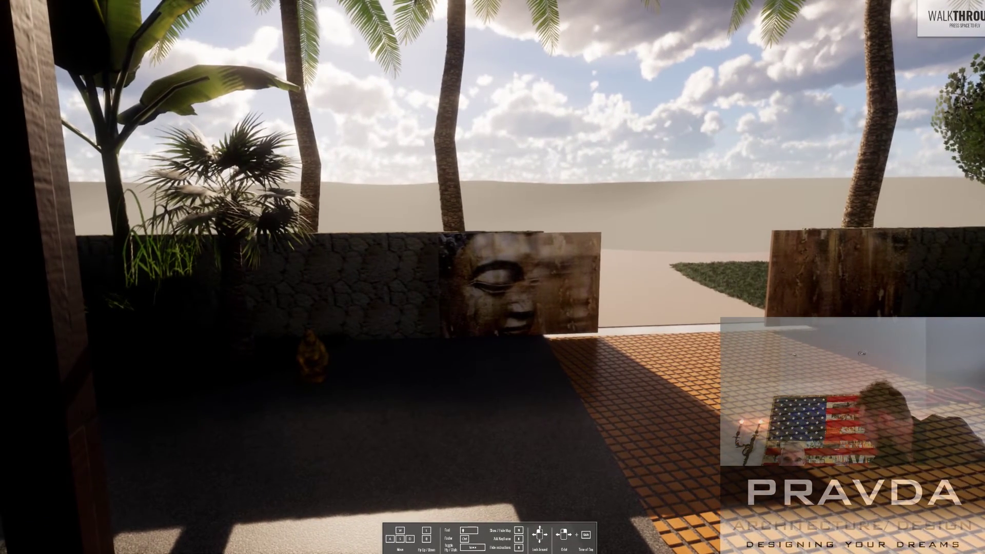
{"action": "key", "text": "w"}
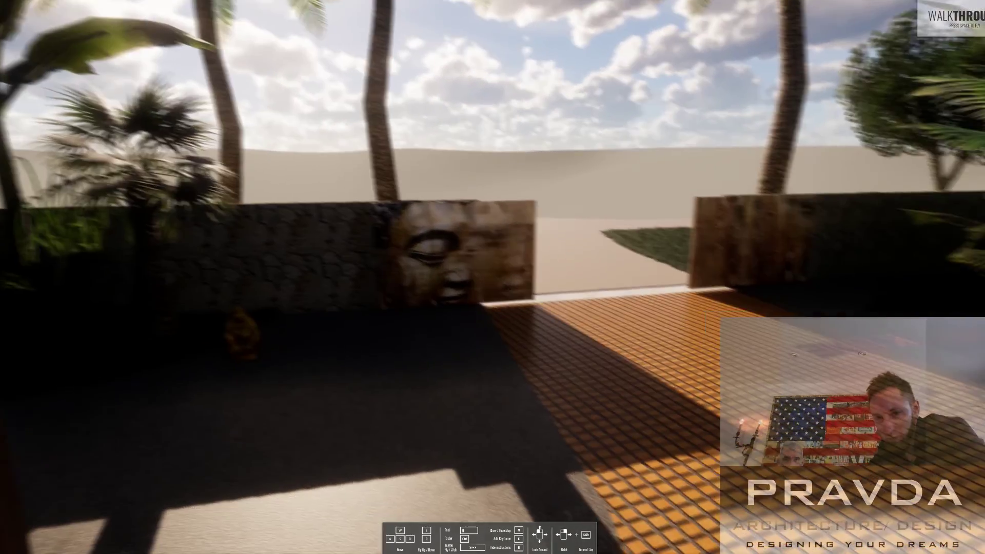
{"action": "key", "text": "w"}
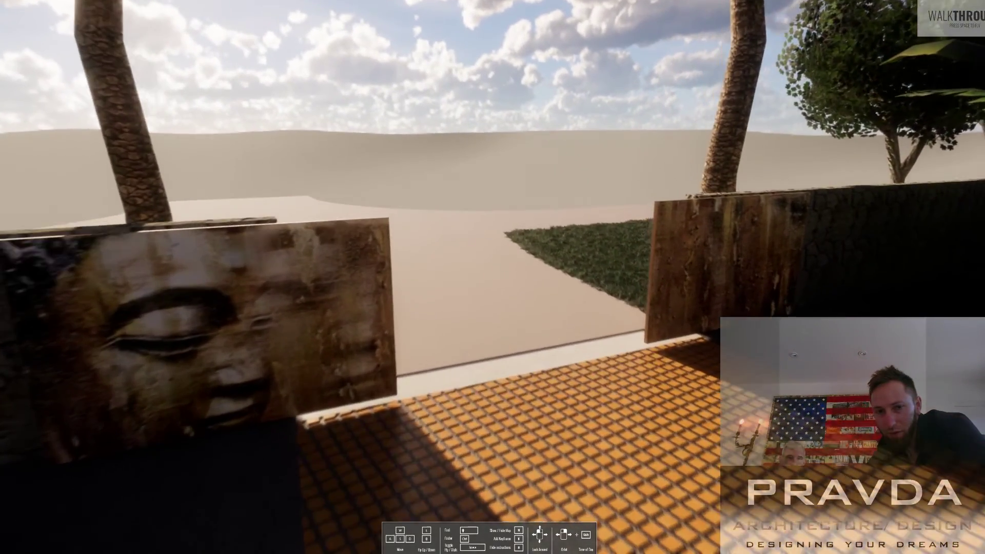
{"action": "left_click_drag", "start_coordinate": [308, 277], "coordinate": [693, 278]}
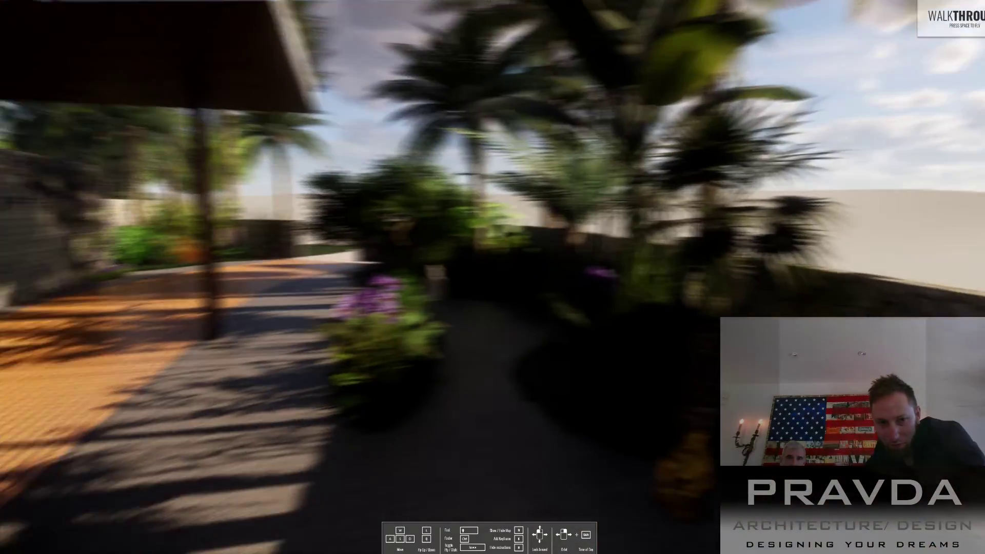
Walk across the covered tiled patio, past the wall and swing, onto the path.
{"action": "left_click_drag", "start_coordinate": [385, 277], "coordinate": [539, 277]}
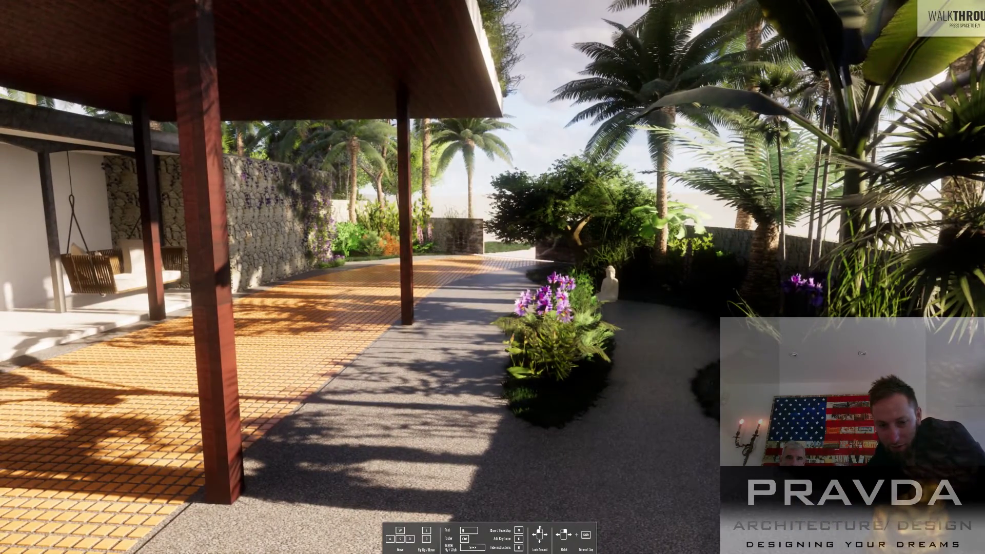
{"action": "key", "text": "w"}
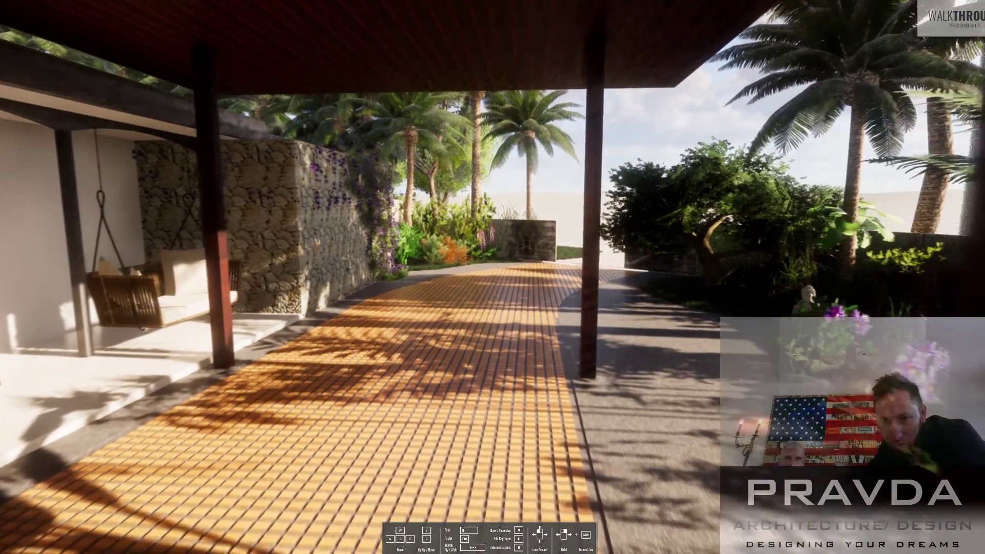
{"action": "key", "text": "w"}
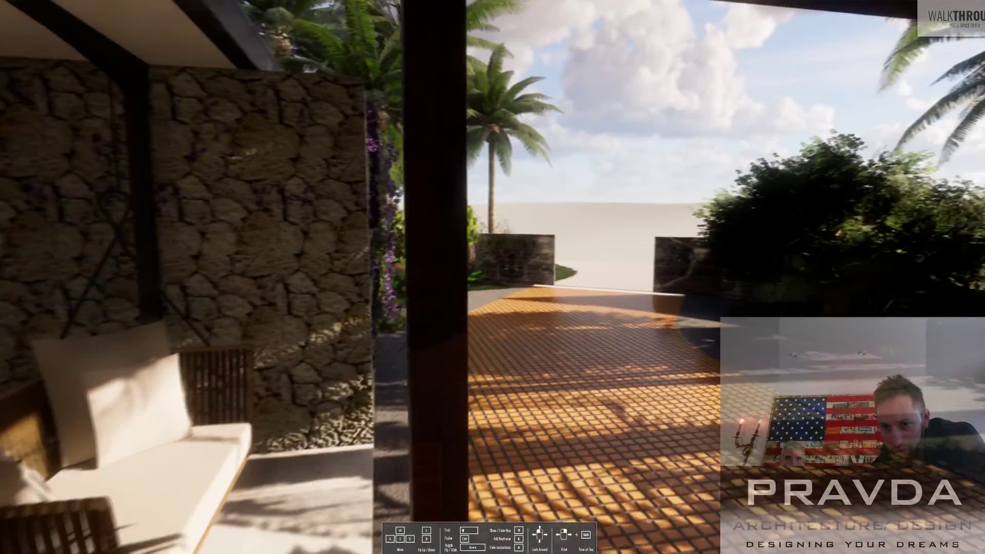
{"action": "key", "text": "w"}
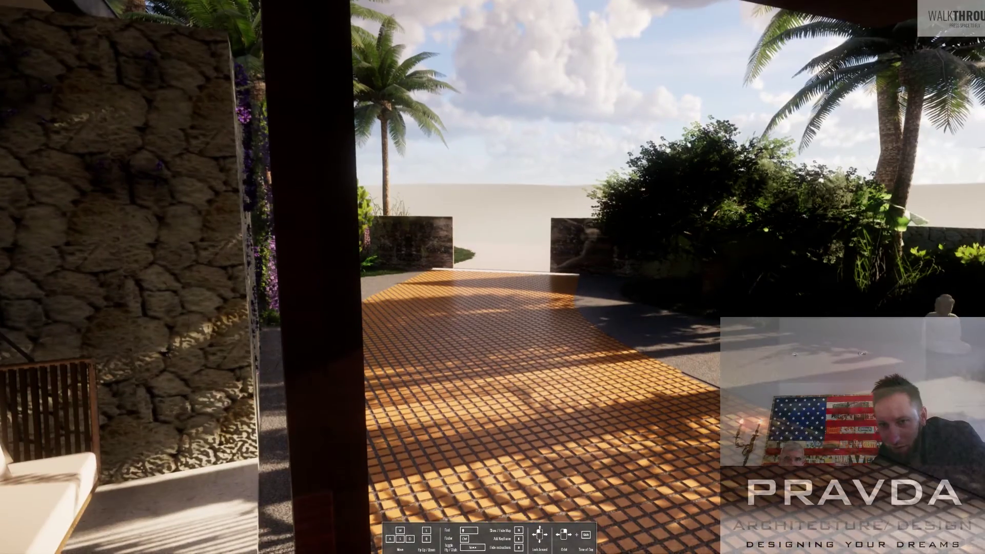
Walk through the wall gap onto the sand and turn back toward the house.
{"action": "key", "text": "w"}
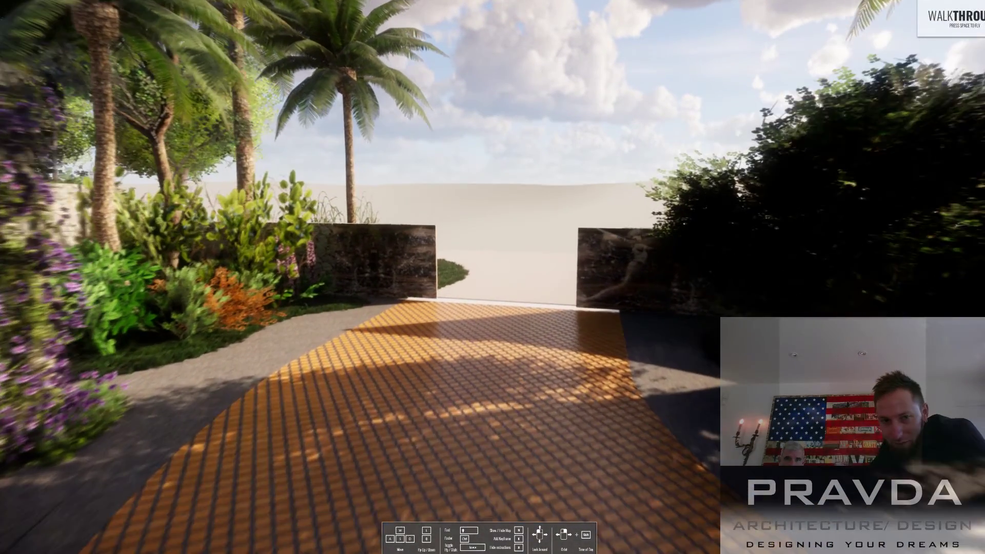
{"action": "key", "text": "w"}
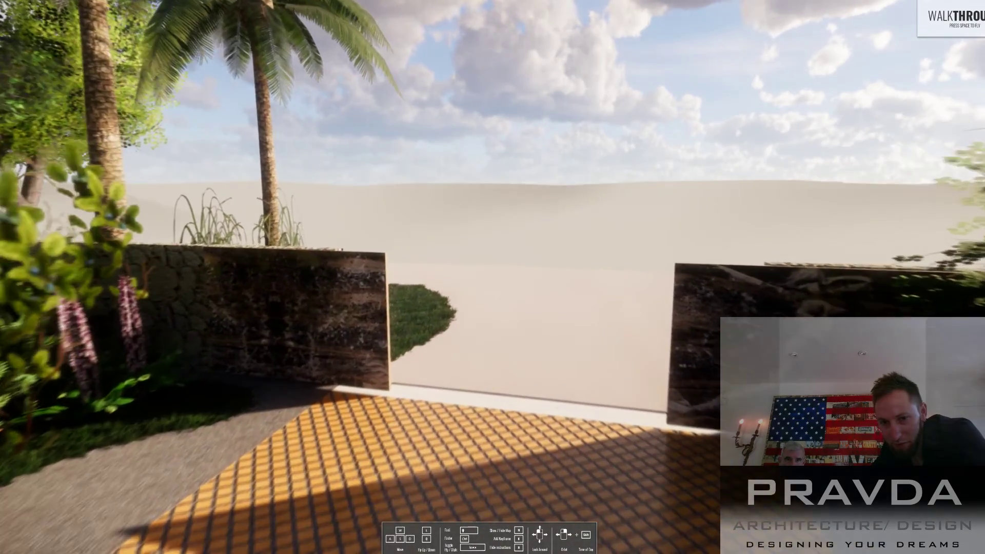
{"action": "key", "text": "w"}
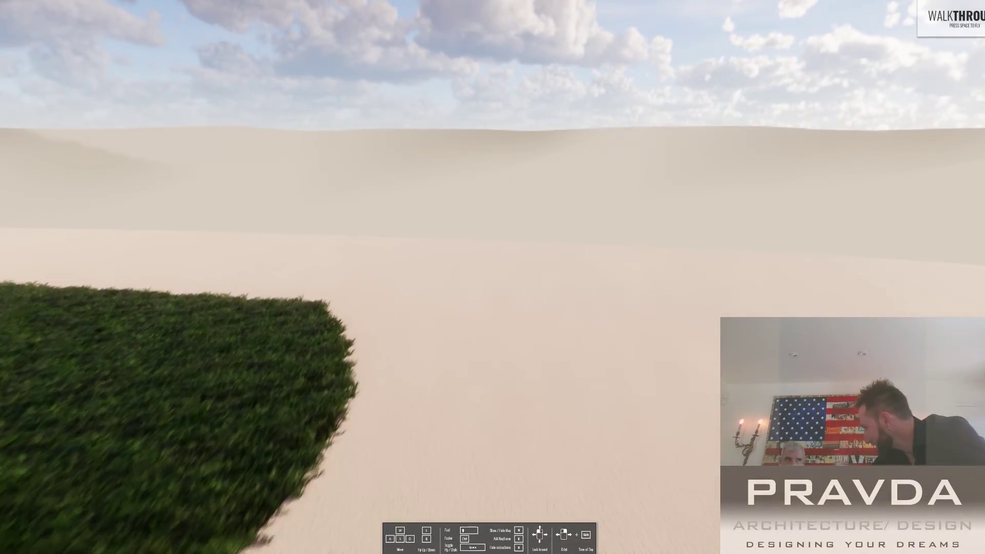
{"action": "left_click_drag", "start_coordinate": [493, 277], "coordinate": [693, 277]}
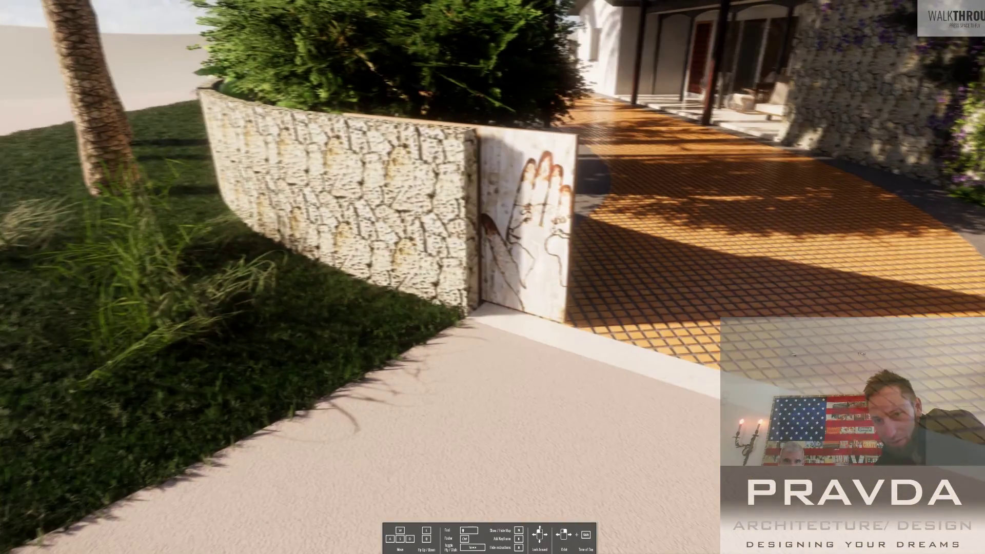
Look left along the gate wall, then down over its top at the painted panels.
{"action": "left_click_drag", "start_coordinate": [492, 277], "coordinate": [308, 277]}
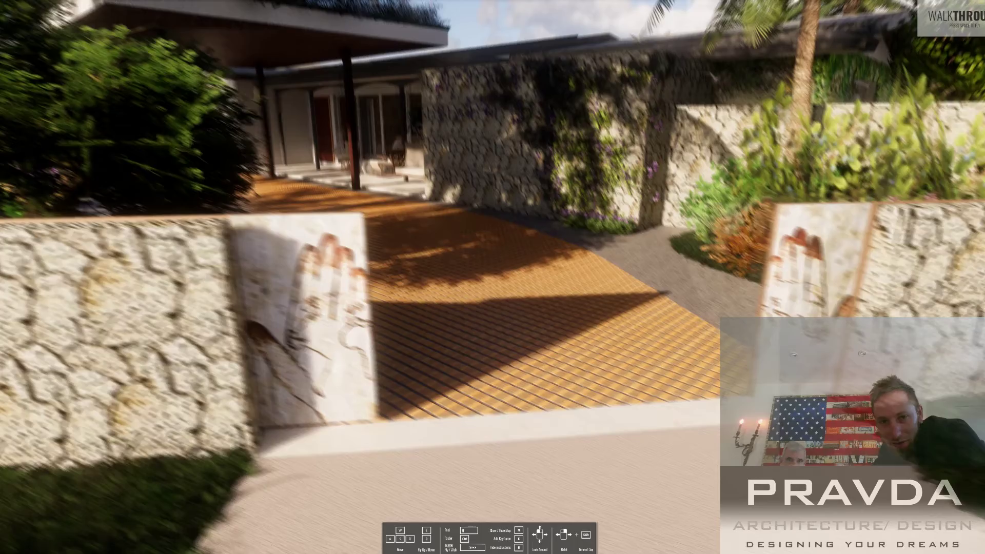
{"action": "left_click_drag", "start_coordinate": [493, 277], "coordinate": [631, 254]}
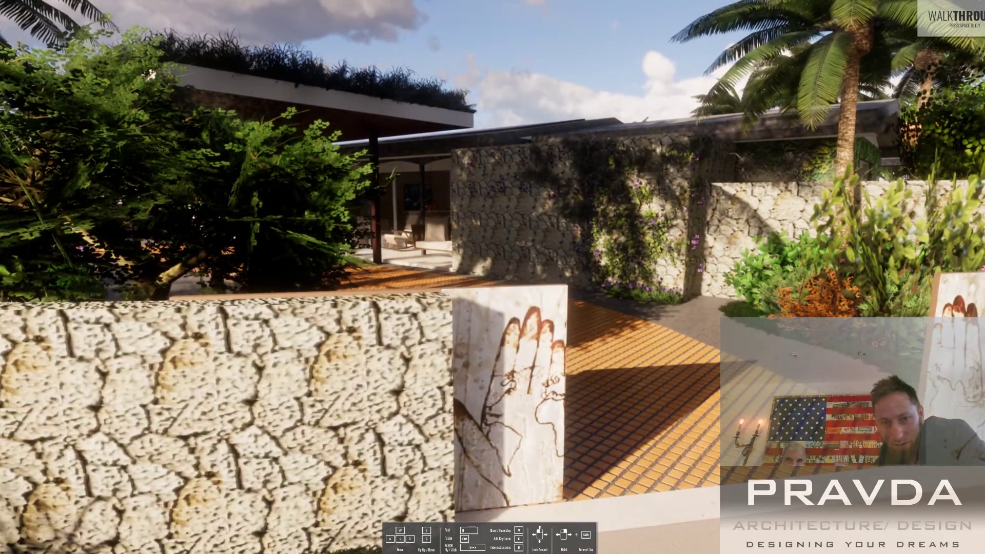
{"action": "left_click_drag", "start_coordinate": [492, 231], "coordinate": [493, 353]}
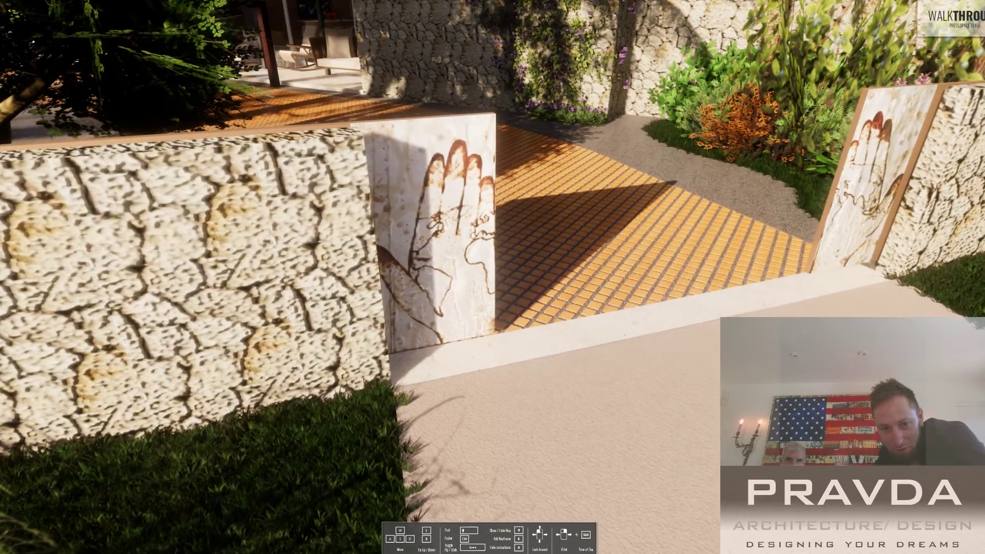
Fly along the wall to face the heron-painted driveway gate, then resume walking.
{"action": "key", "text": "space"}
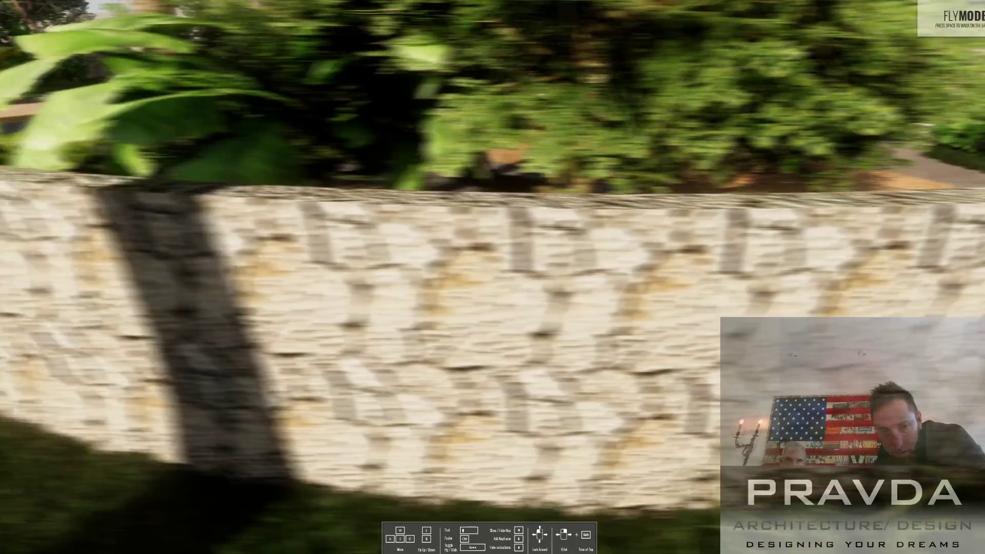
{"action": "left_click_drag", "start_coordinate": [492, 277], "coordinate": [307, 262]}
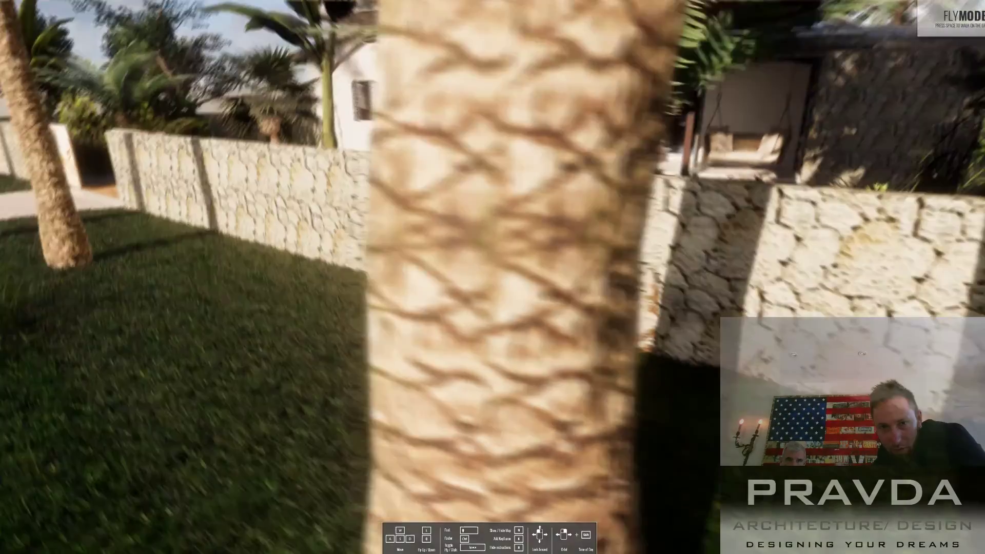
{"action": "key", "text": "a"}
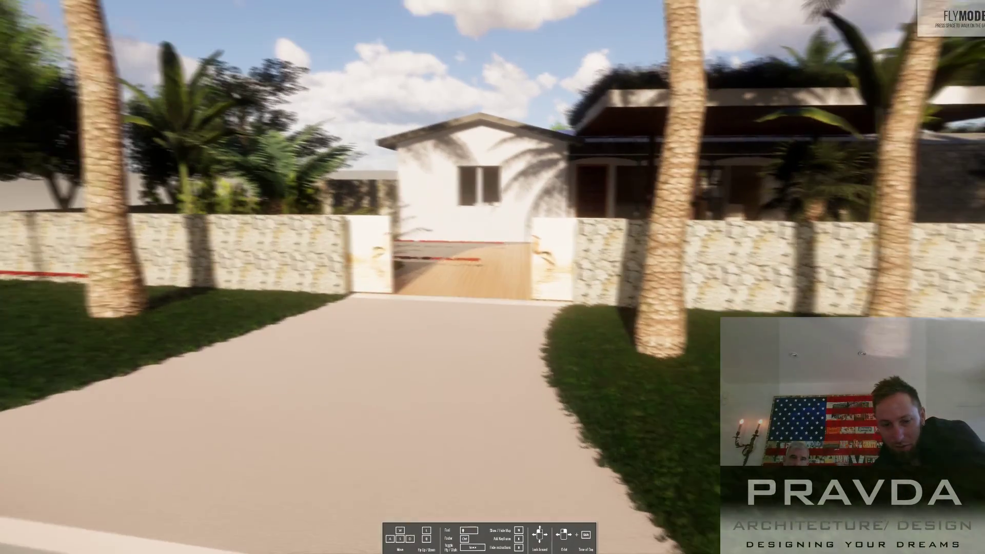
{"action": "left_click_drag", "start_coordinate": [492, 277], "coordinate": [339, 277]}
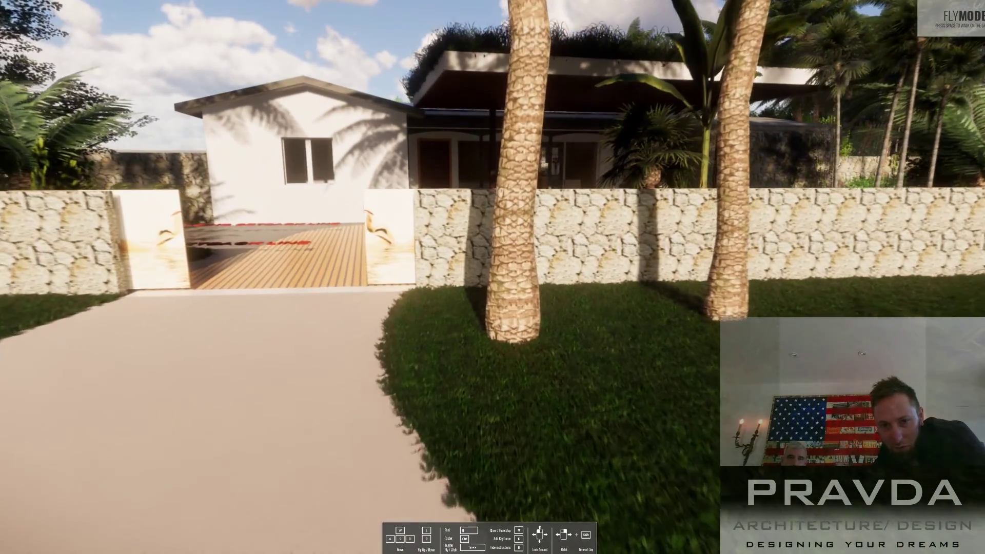
{"action": "key", "text": "a"}
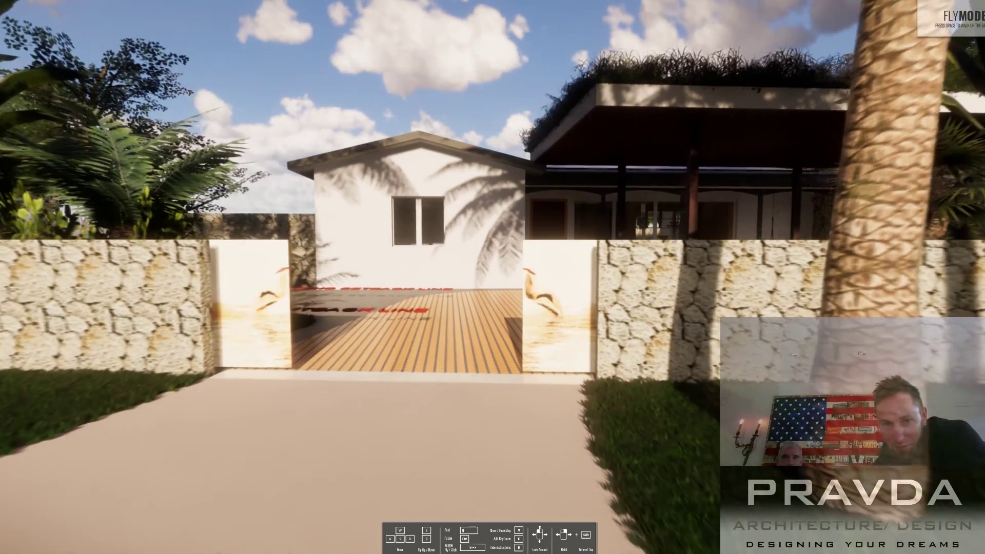
{"action": "key", "text": "w"}
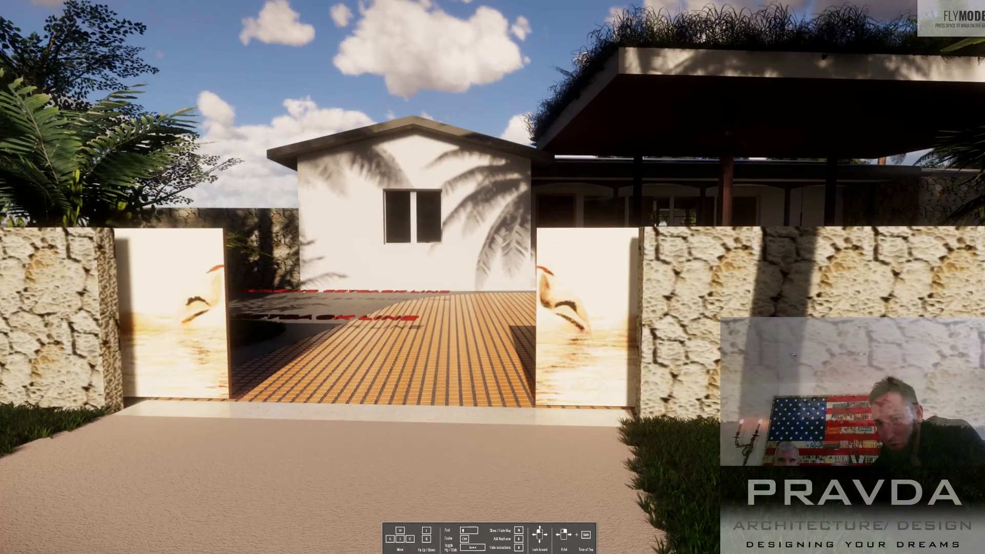
{"action": "key", "text": "w"}
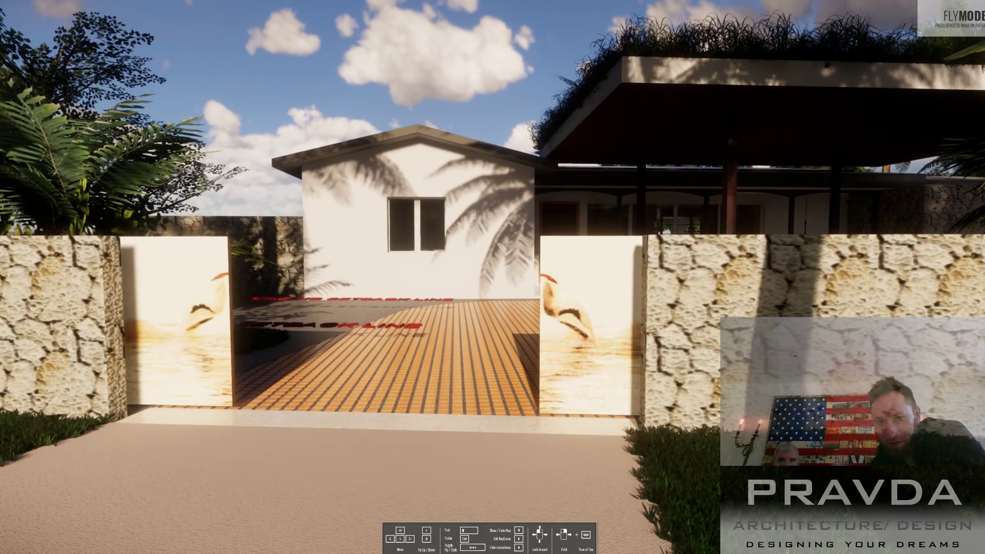
{"action": "key", "text": "space"}
Walk through the driveway gate toward the house's covered veranda.
{"action": "key", "text": "w"}
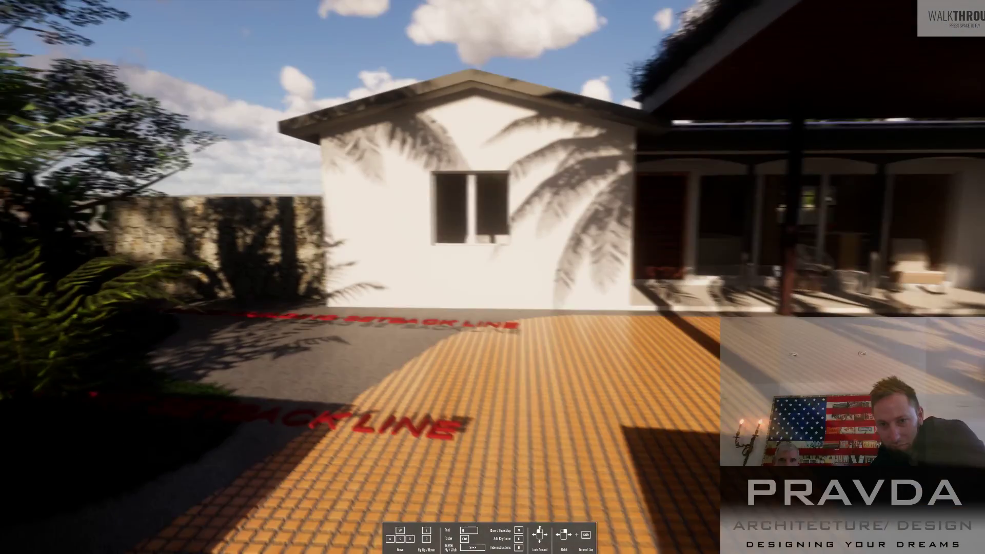
{"action": "key", "text": "w"}
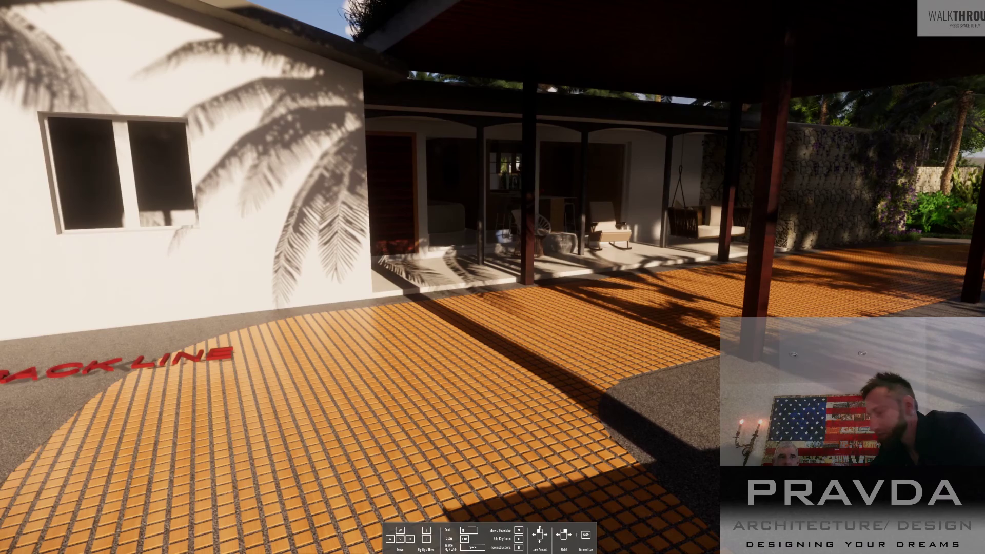